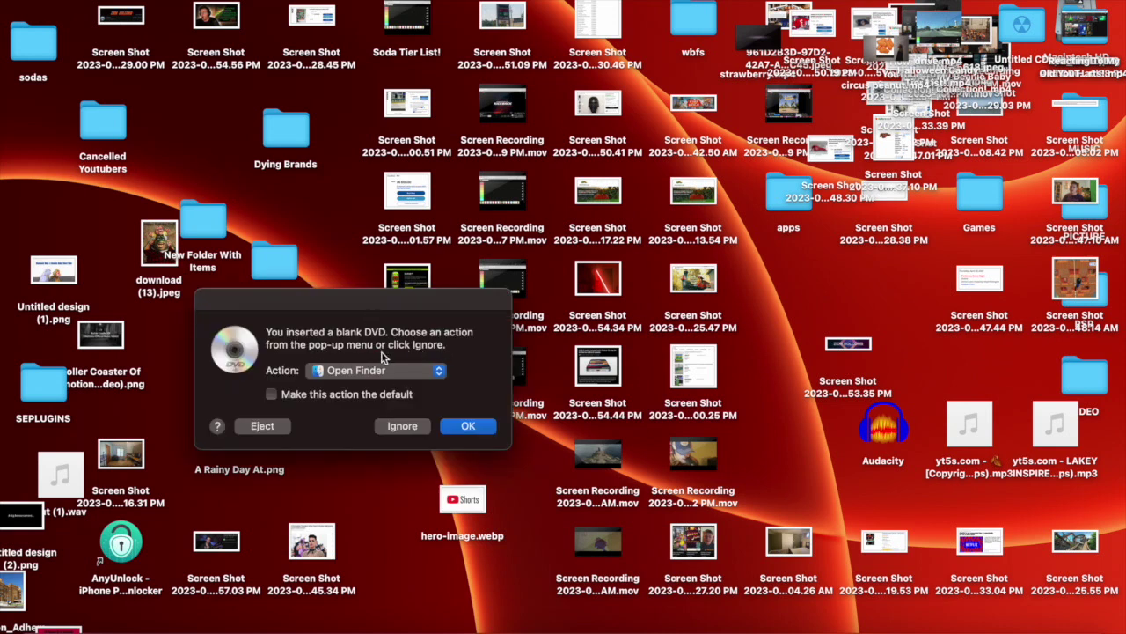
- Keep Open Finder as the blank-DVD action and make it the default
left_click(429, 373)
left_click(430, 374)
left_click(339, 396)
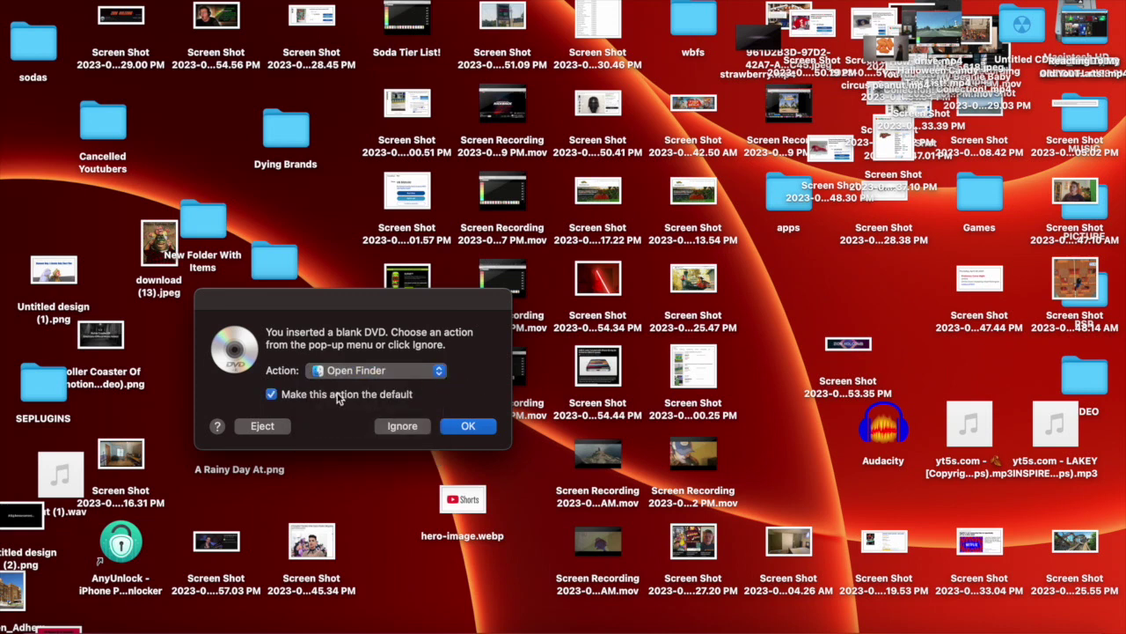
left_click(487, 428)
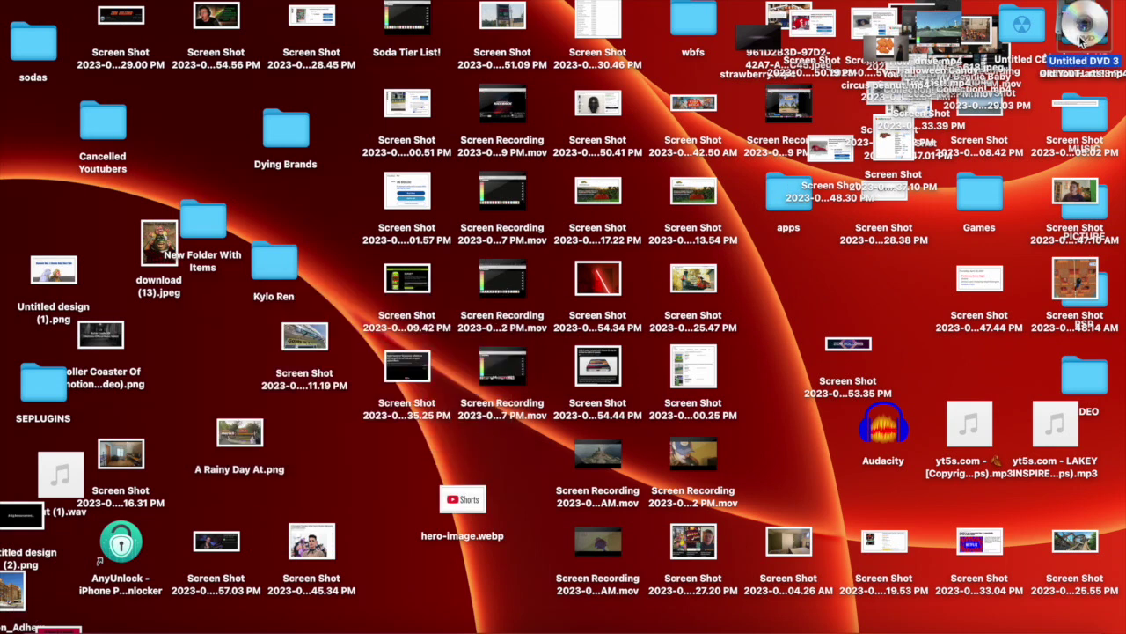
- Move the Untitled DVD 3 icon, open the empty disc in Finder, then minimize its window
left_click_drag(1083, 33, 818, 289)
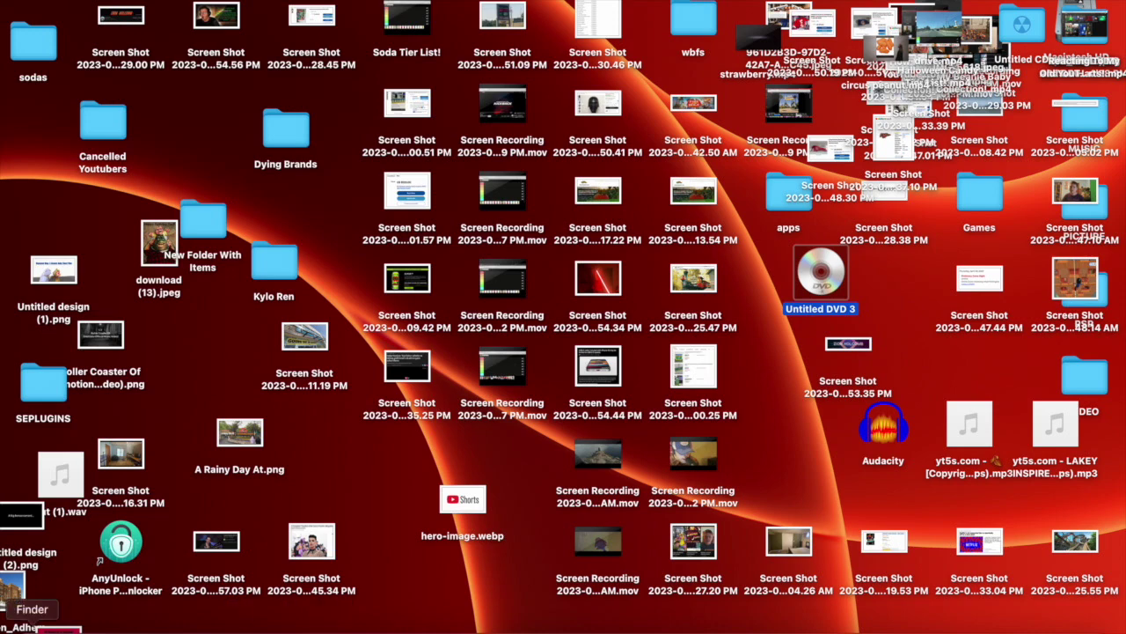
left_click(27, 616)
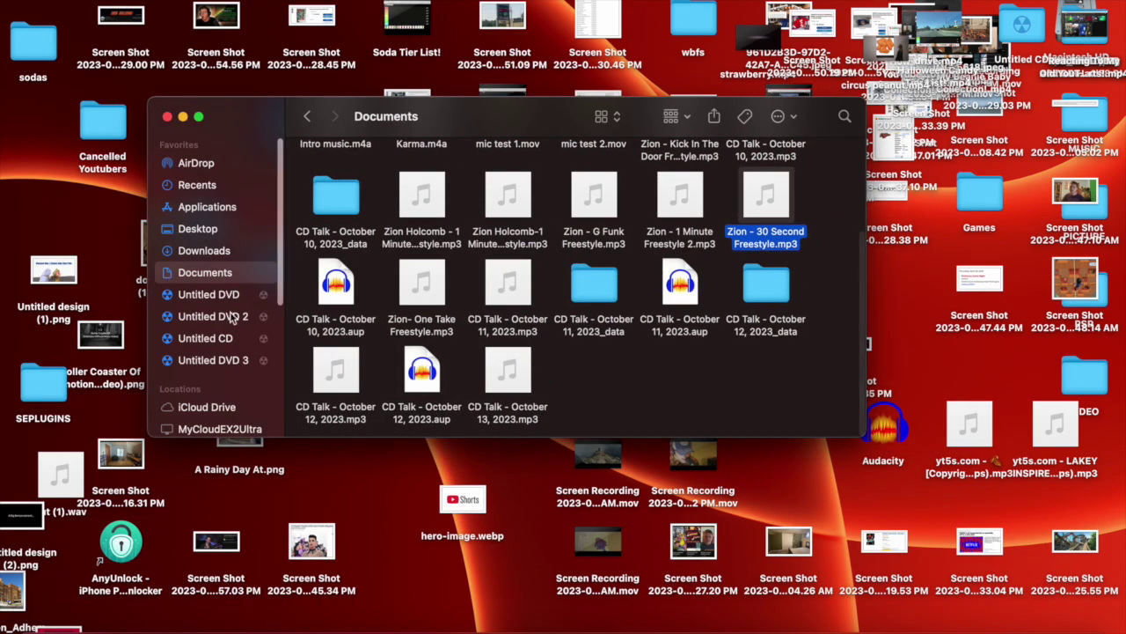
scroll(215, 338, "down", 1)
scroll(215, 337, "down", 2)
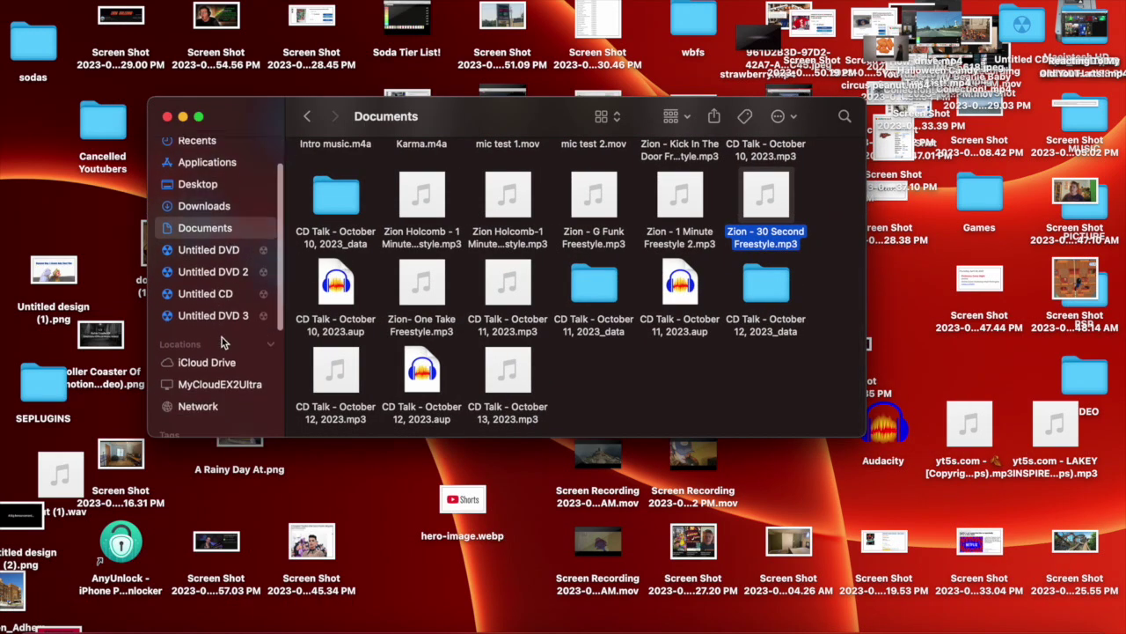
left_click(233, 316)
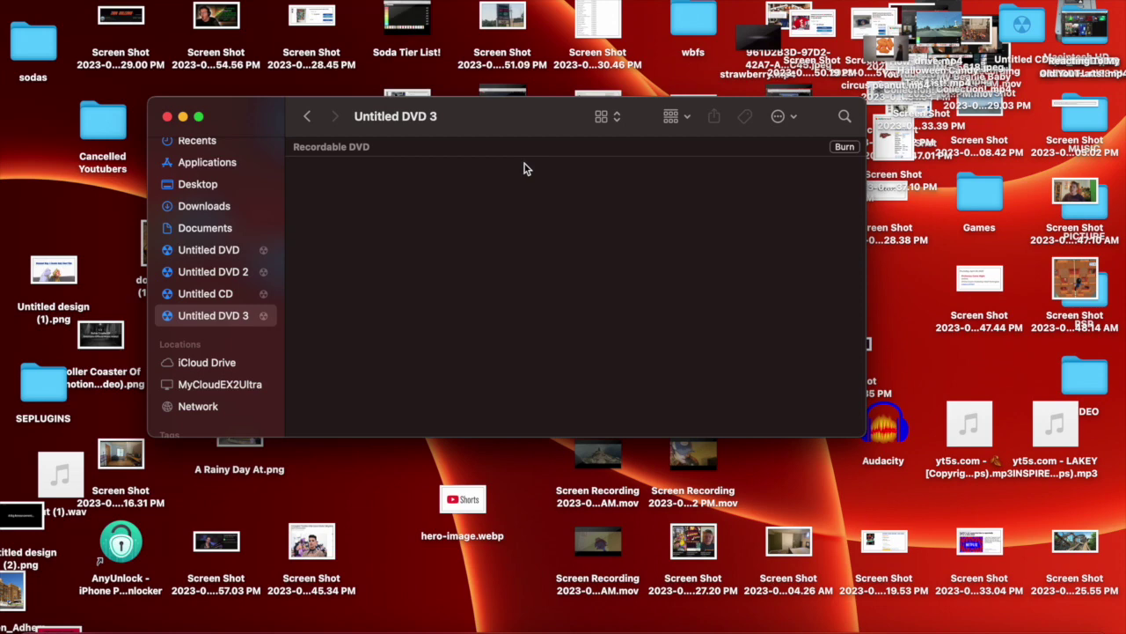
left_click(183, 116)
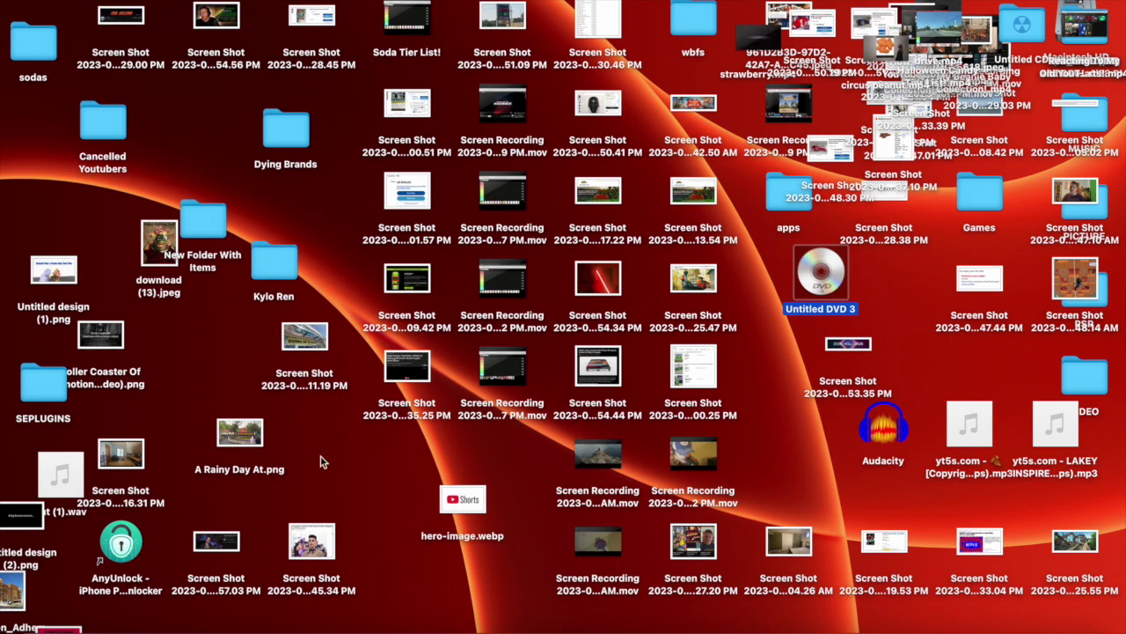
- Bring up Spotlight search and clear the previous query
key("super+space")
key("BackSpace")
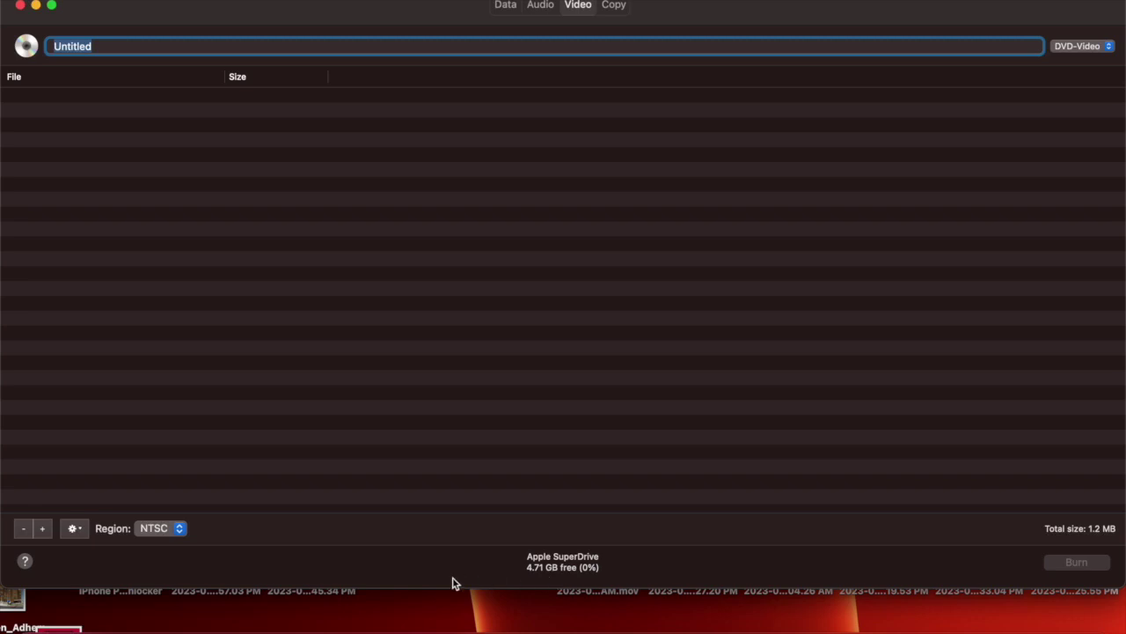
- Change the disc title from 'Untitled' to 'TEST DVD'
key("BackSpace")
type("DVD")
key("BackSpace")
key("BackSpace")
key("BackSpace")
type("TEST DVD")
left_click(405, 279)
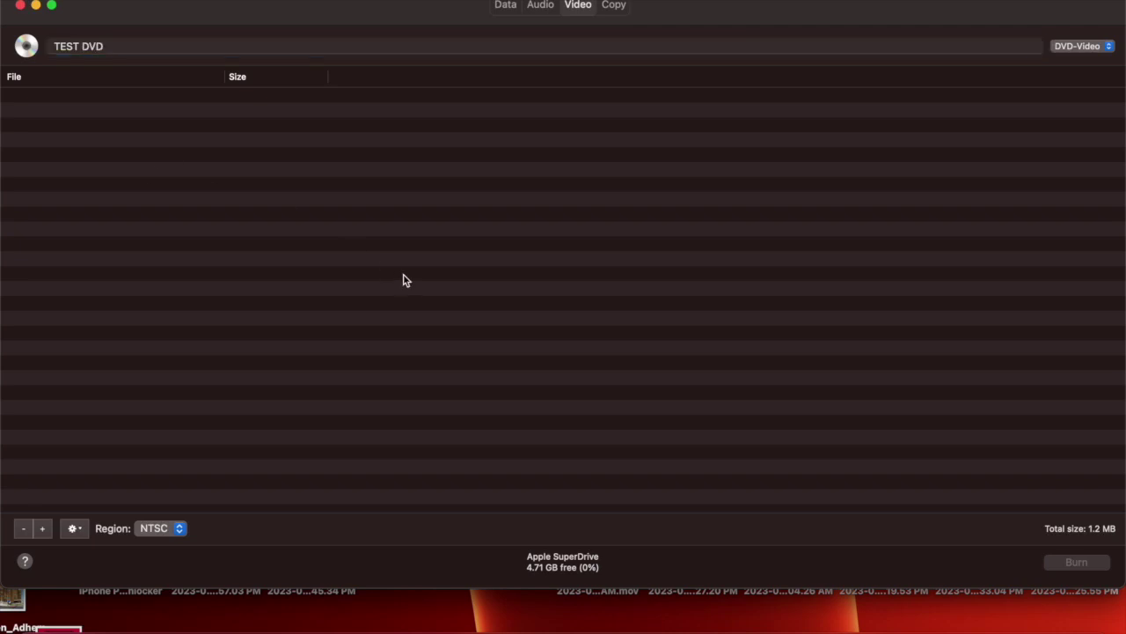
- Look over the Audio and Copy layouts, then return to the Video layout
left_click(540, 6)
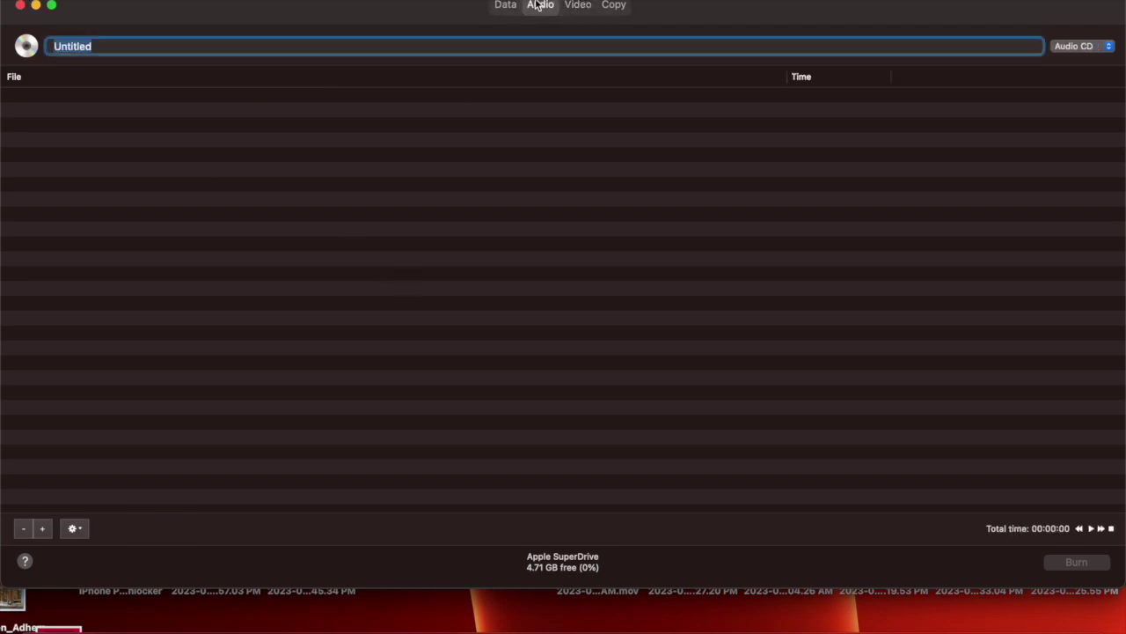
left_click(580, 5)
left_click(616, 7)
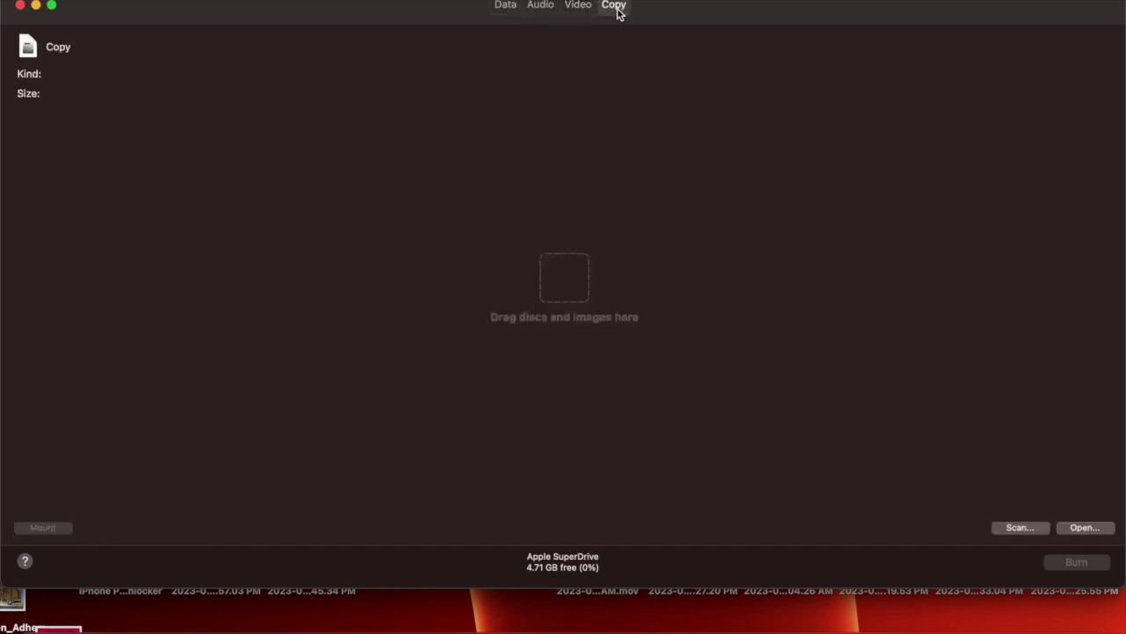
left_click(578, 5)
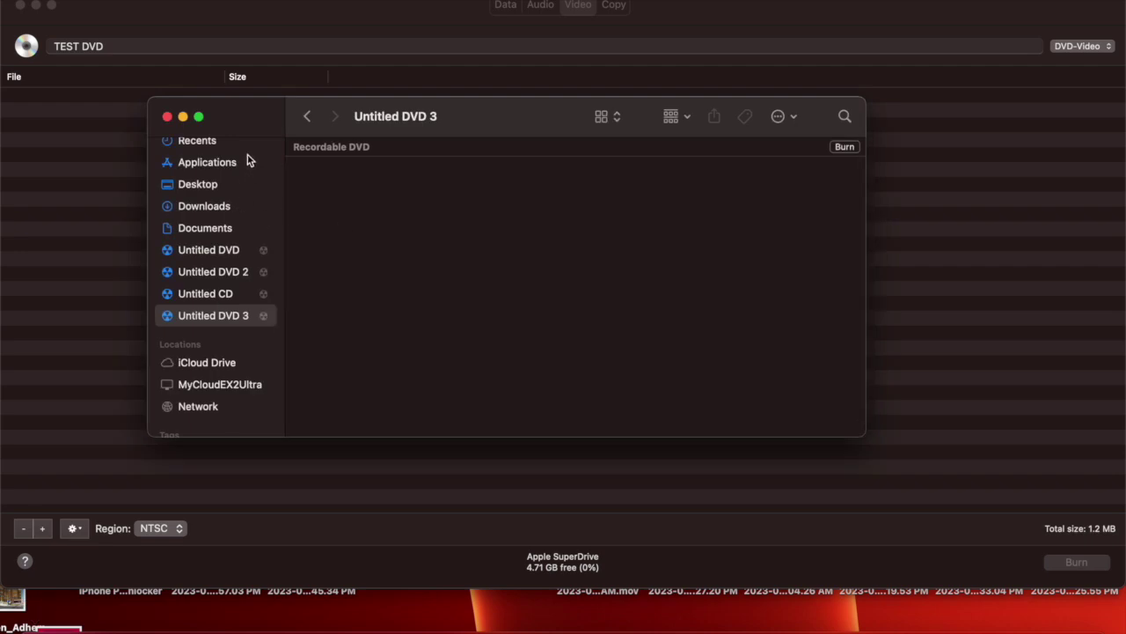
- Add the Dinosaurs Baby Sinclair mp4 from Downloads to the disc list
left_click(204, 206)
scroll(737, 237, "down", 5)
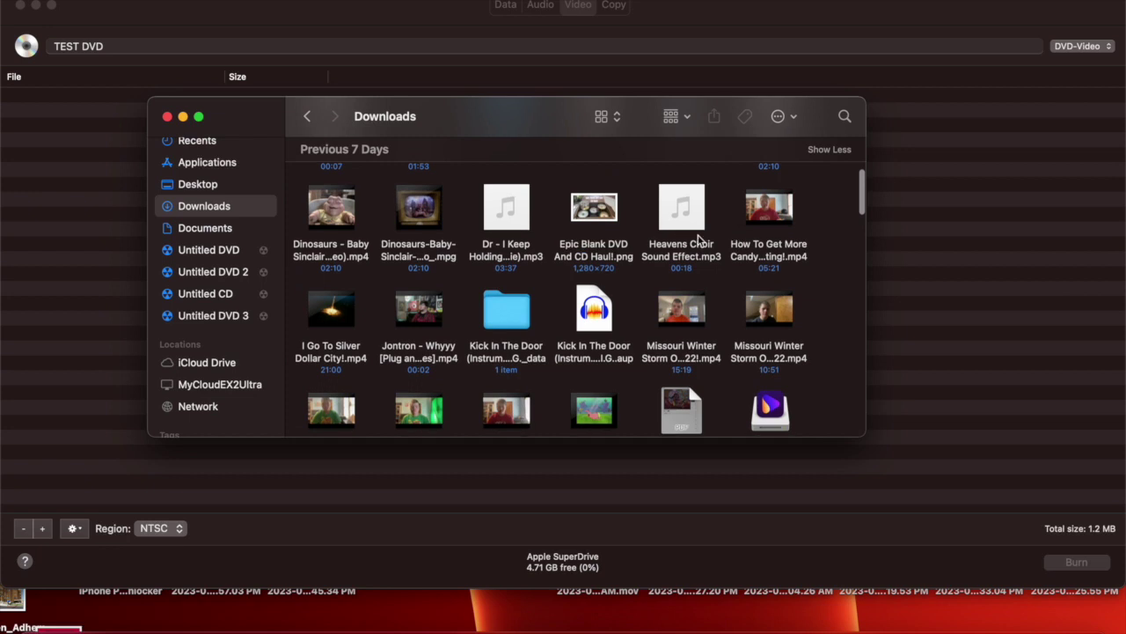
mouse_move(433, 230)
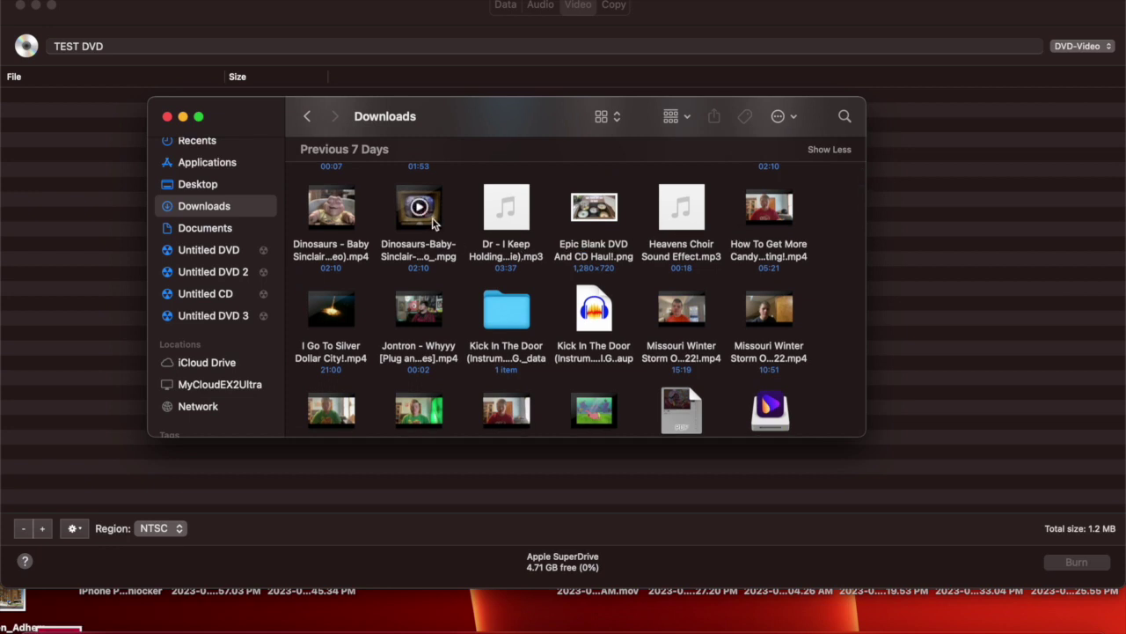
left_click_drag(350, 222, 33, 290)
left_click(167, 116)
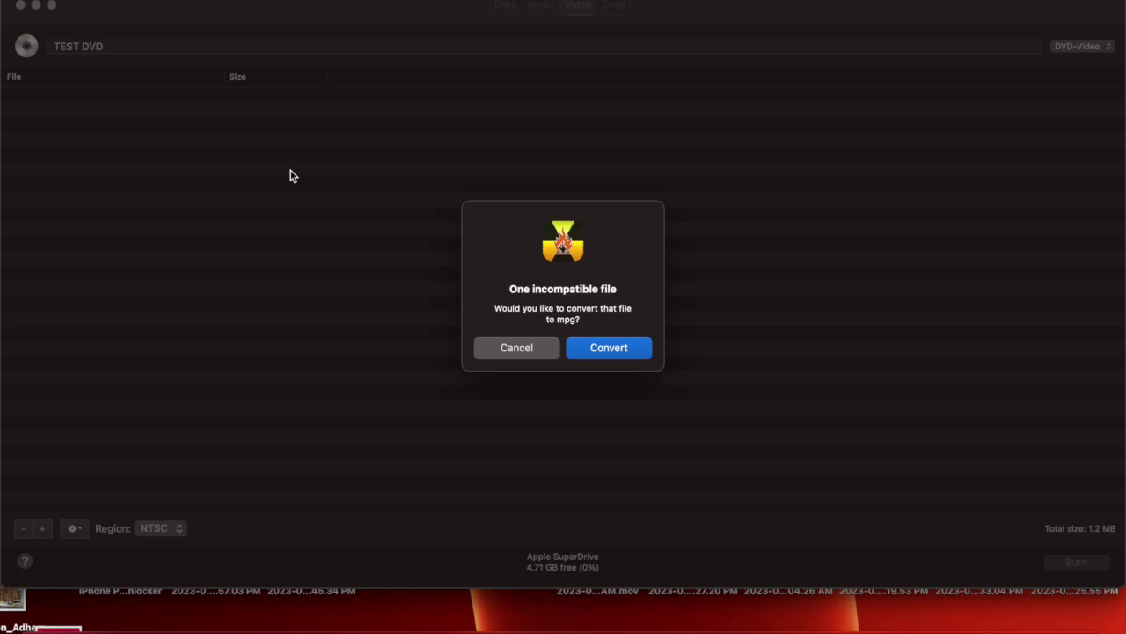
- Convert the video to MPG, saving the converted file on Untitled DVD 3
key("Return")
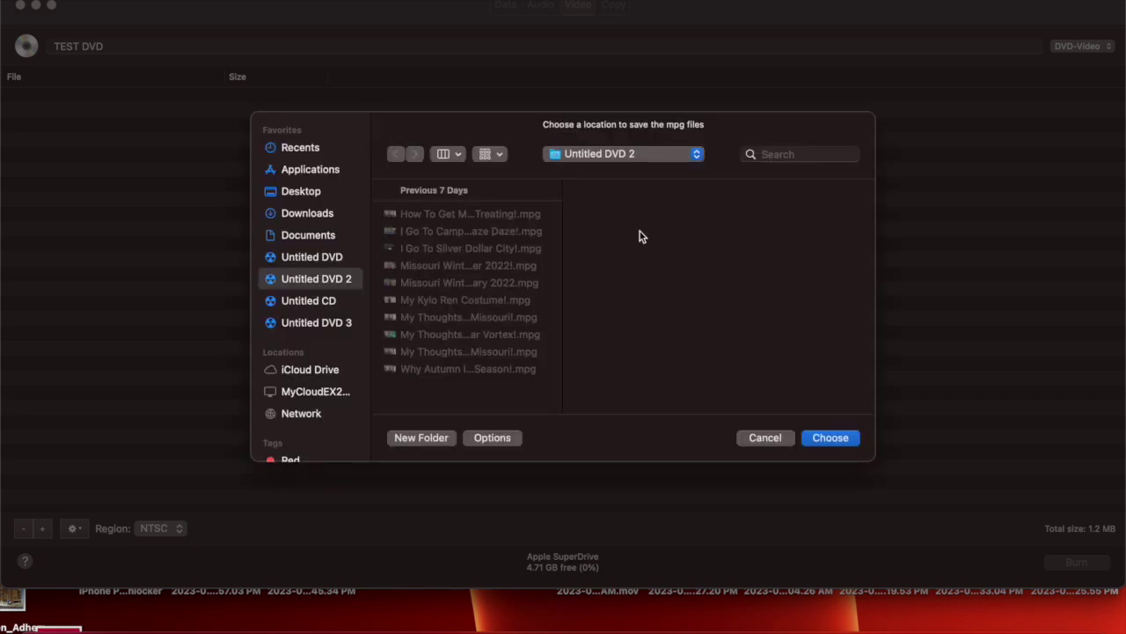
left_click(317, 328)
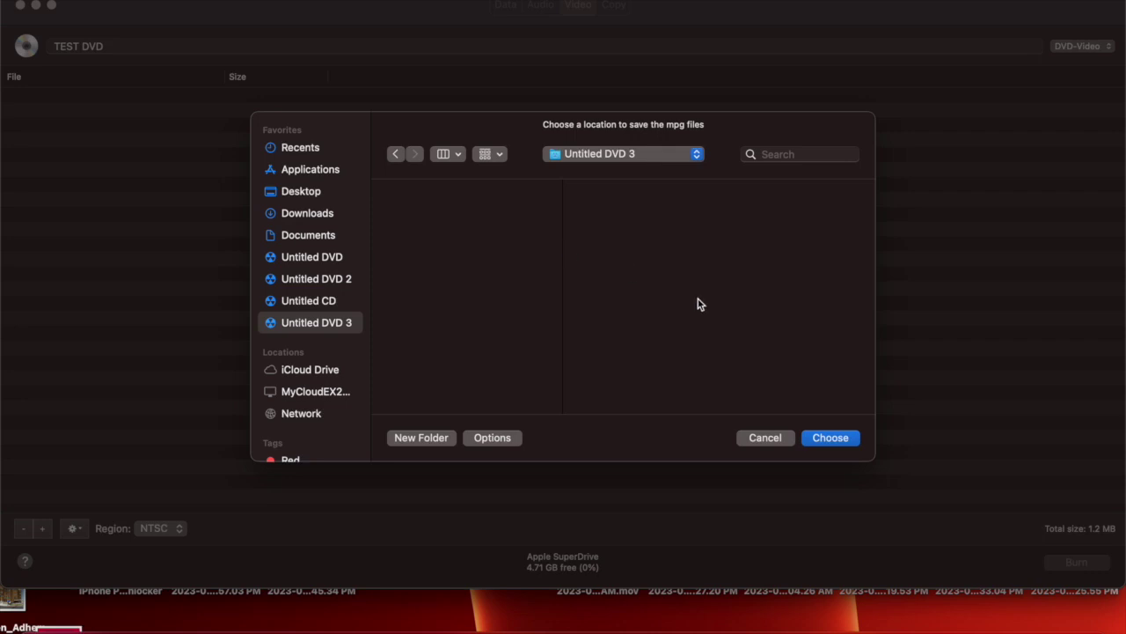
left_click(843, 435)
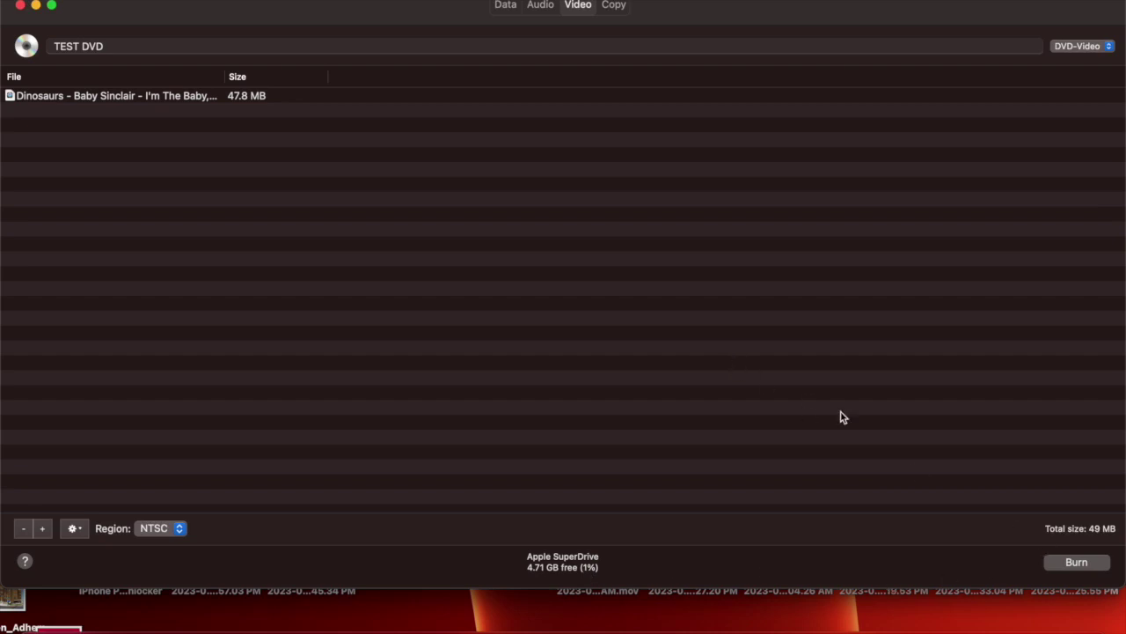
- Burn TEST DVD on the Apple SuperDrive at Maximum Possible (8x) speed, then check it in Finder
left_click(1091, 564)
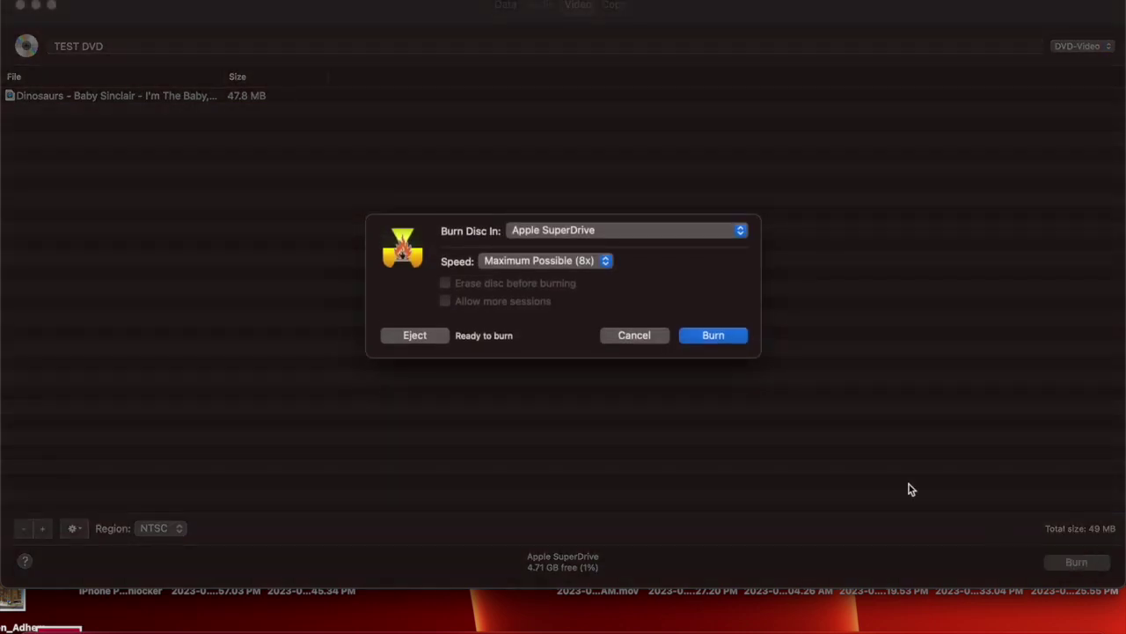
left_click(637, 234)
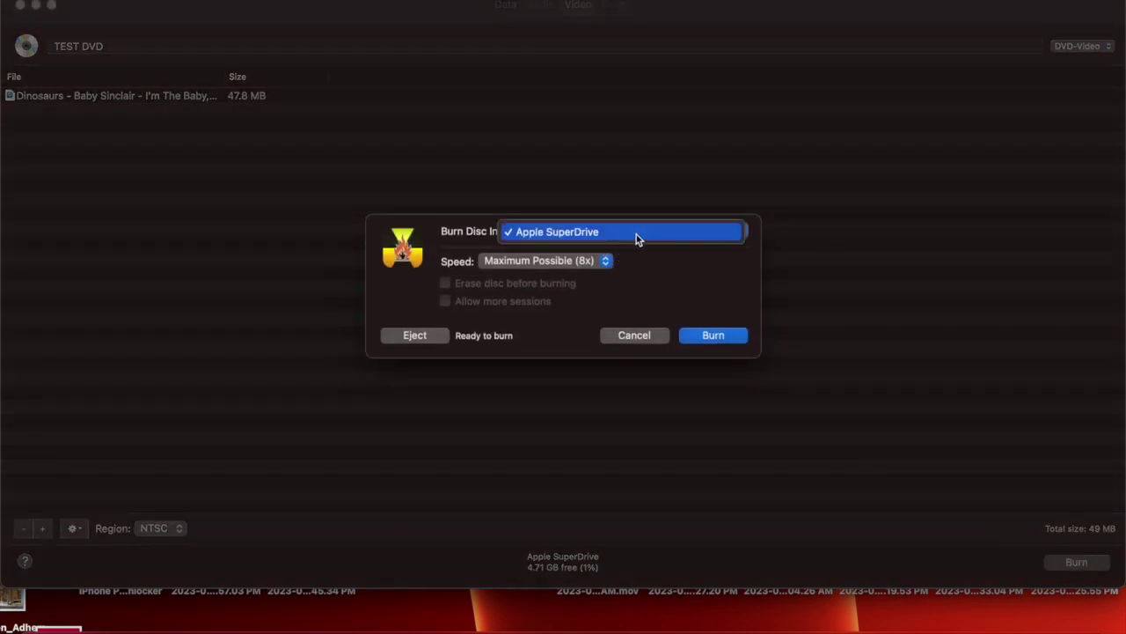
left_click(636, 234)
left_click(602, 262)
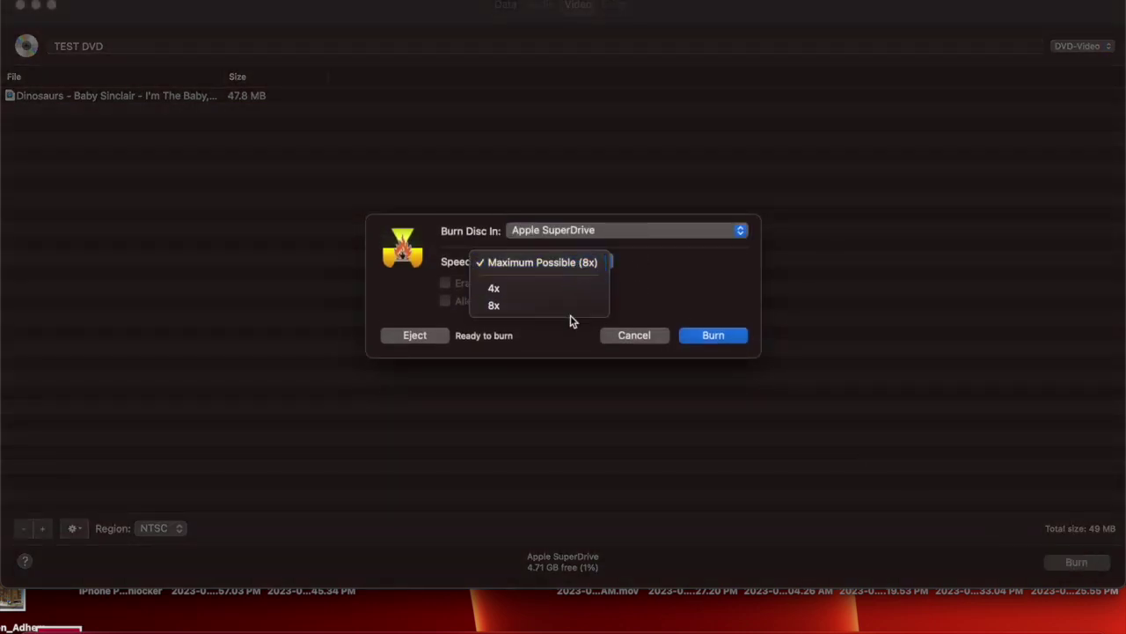
left_click(584, 269)
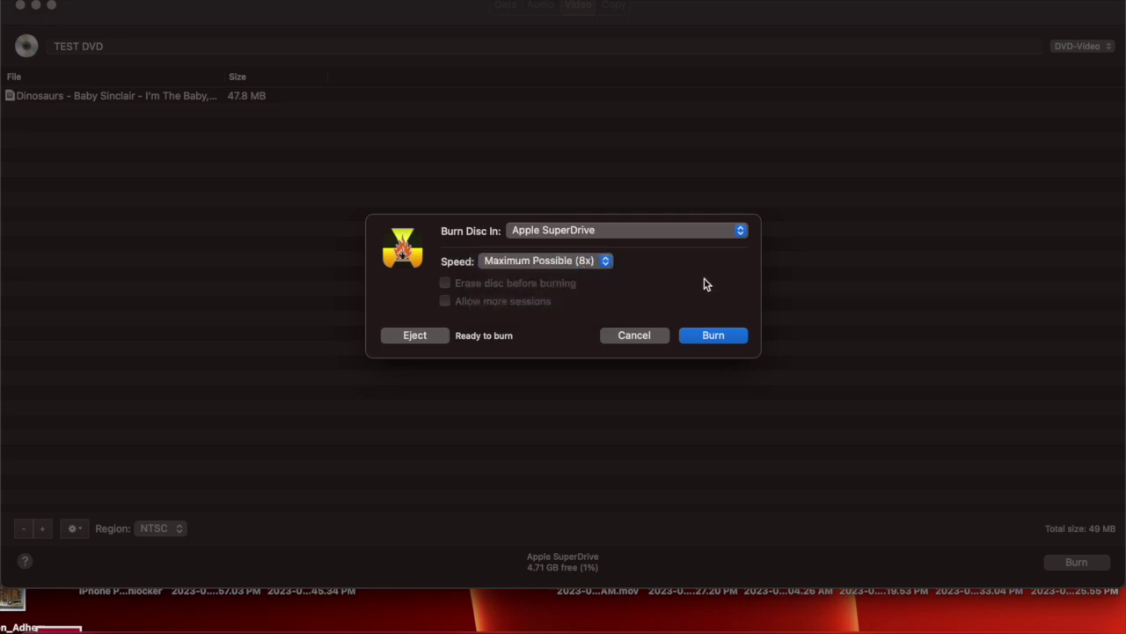
left_click(715, 335)
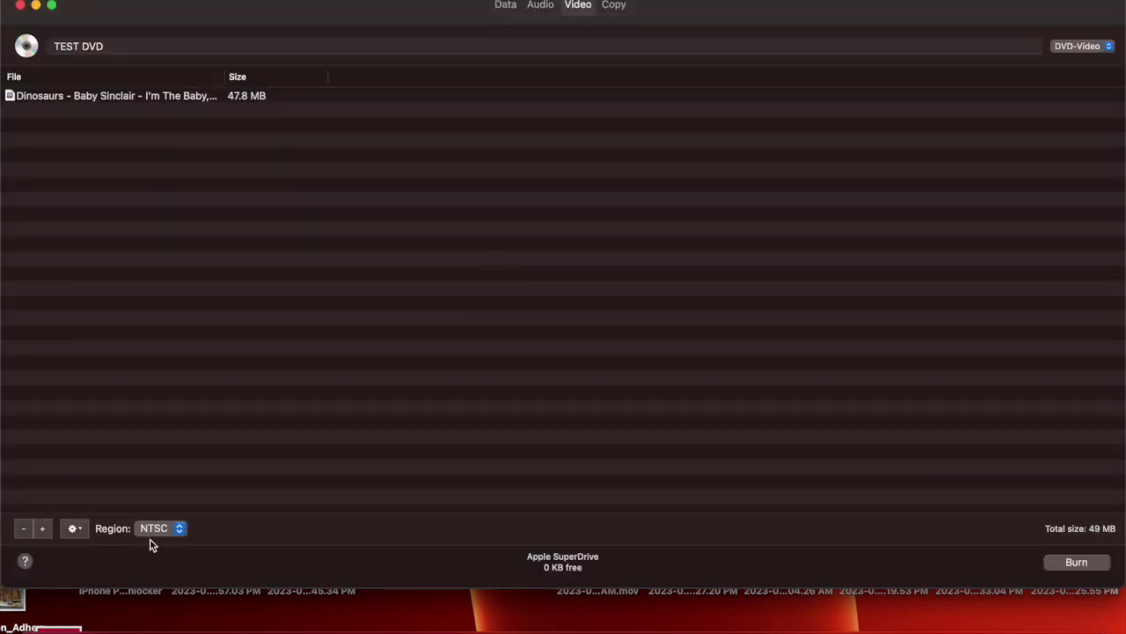
left_click(35, 627)
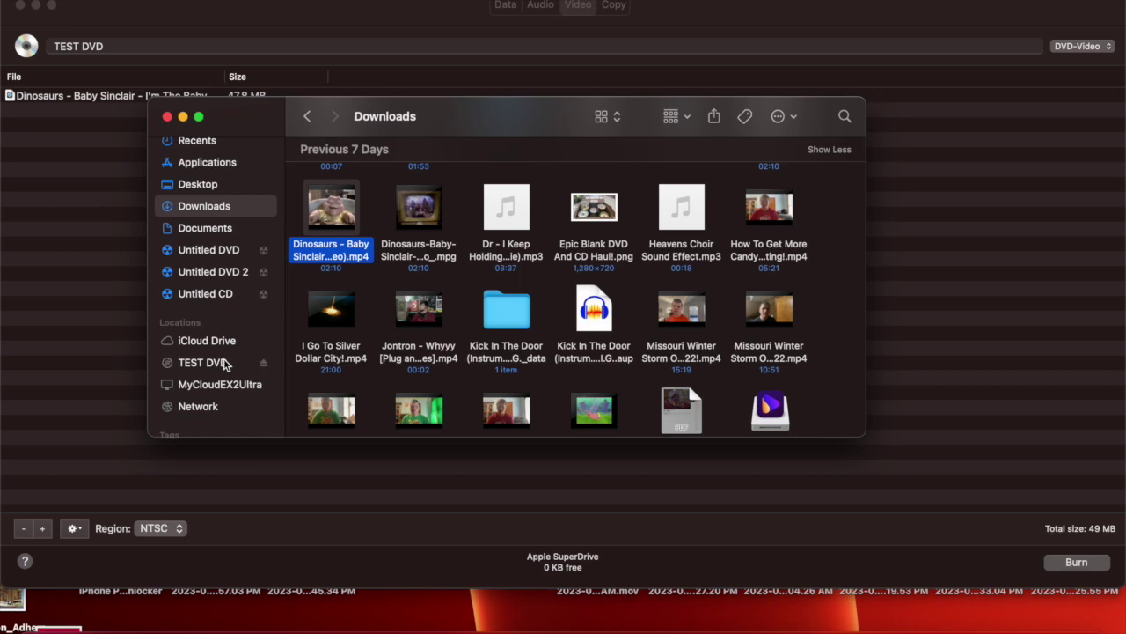
left_click(225, 364)
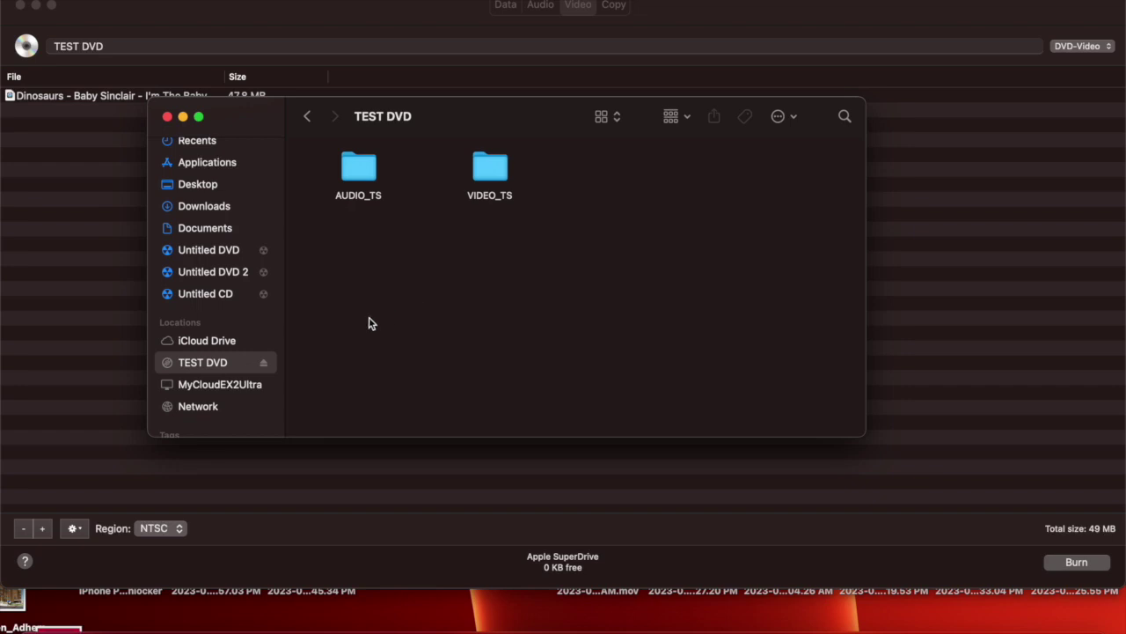
left_click(263, 363)
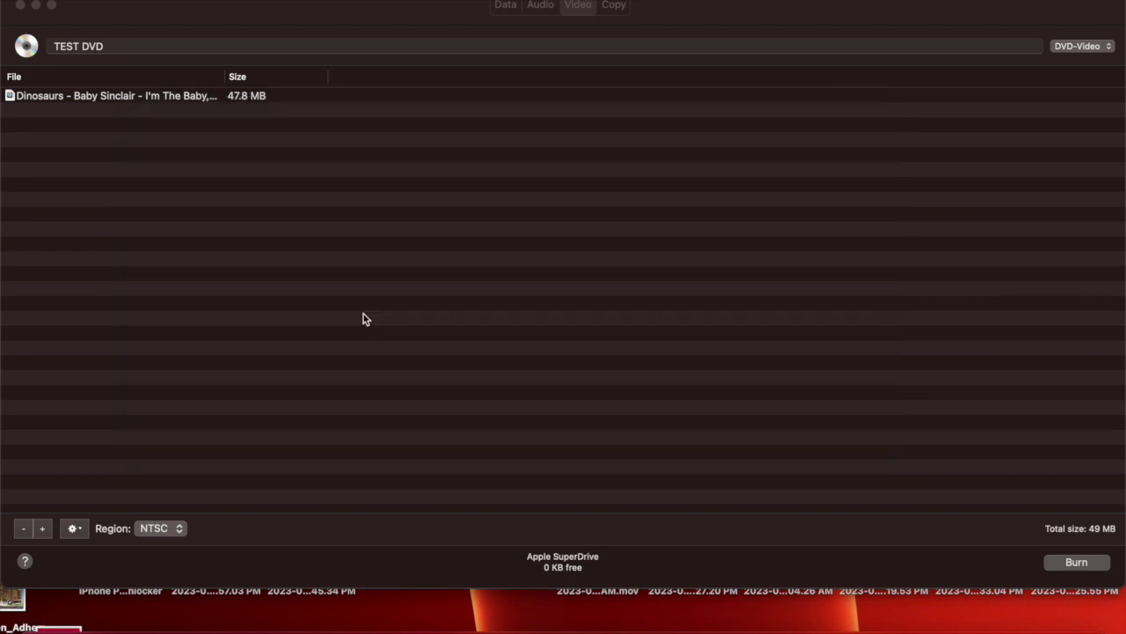